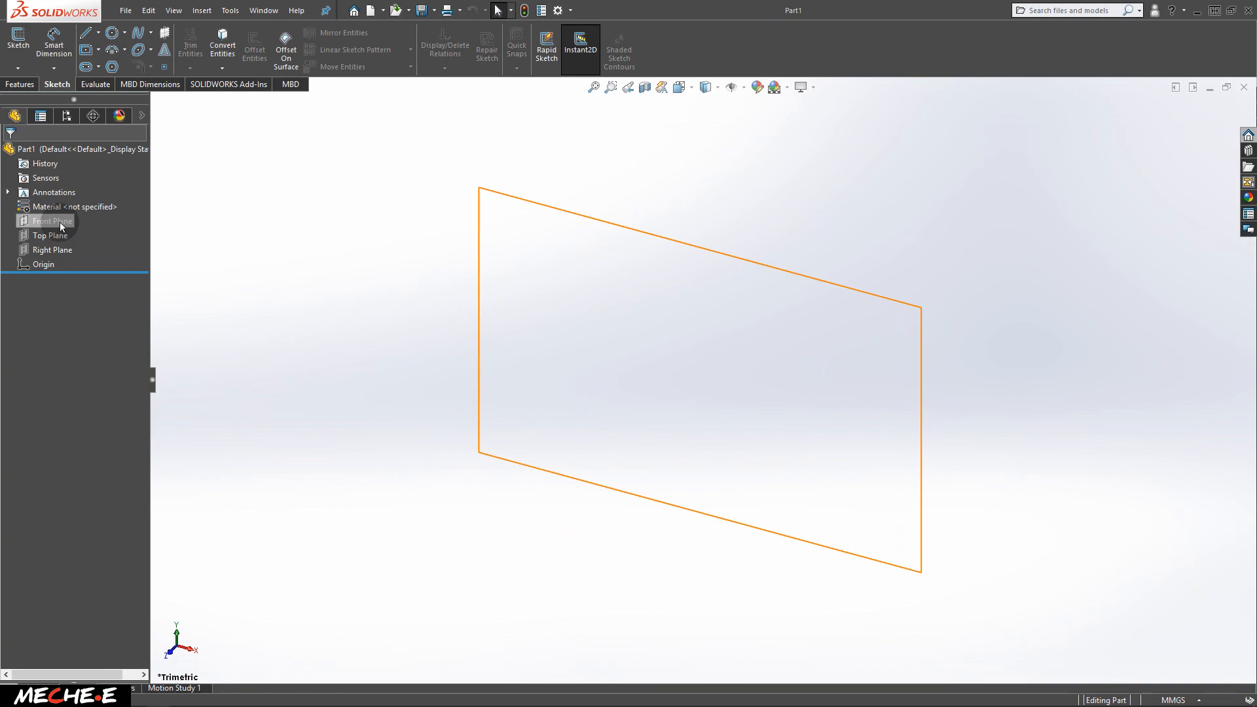
Step: Show the Front, Top and Right planes together in the graphics area
click(71, 227)
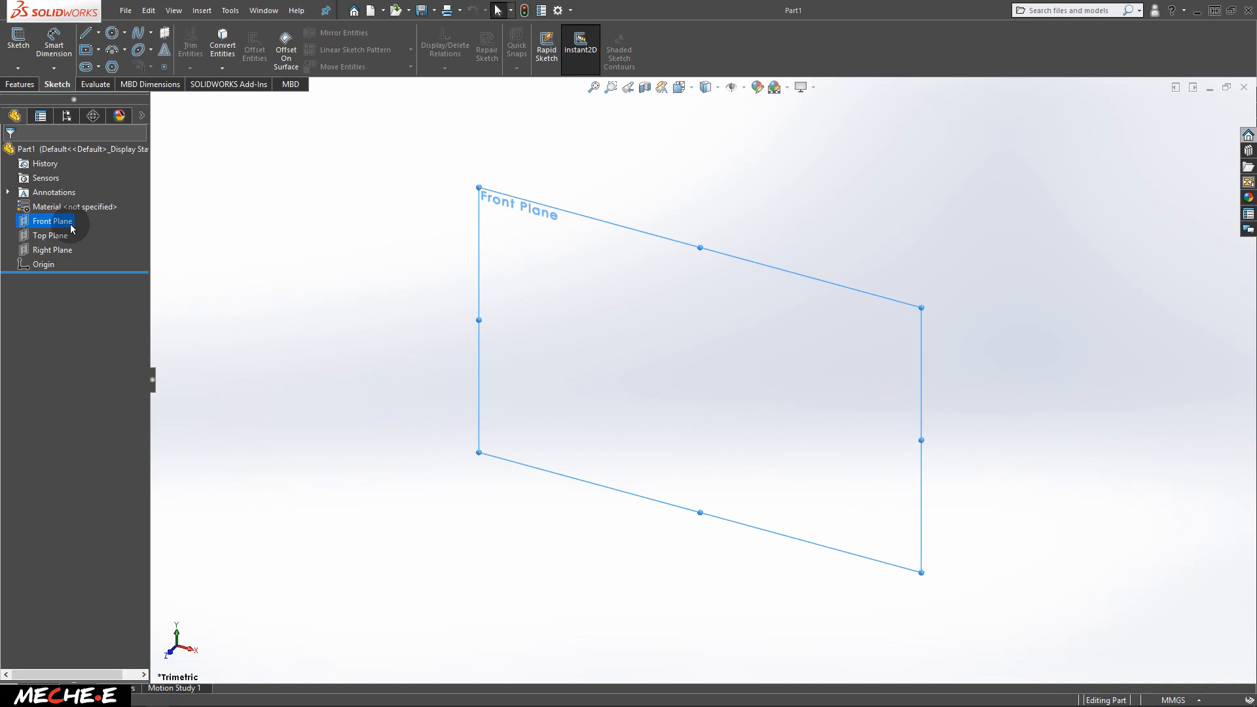
shift+click(70, 251)
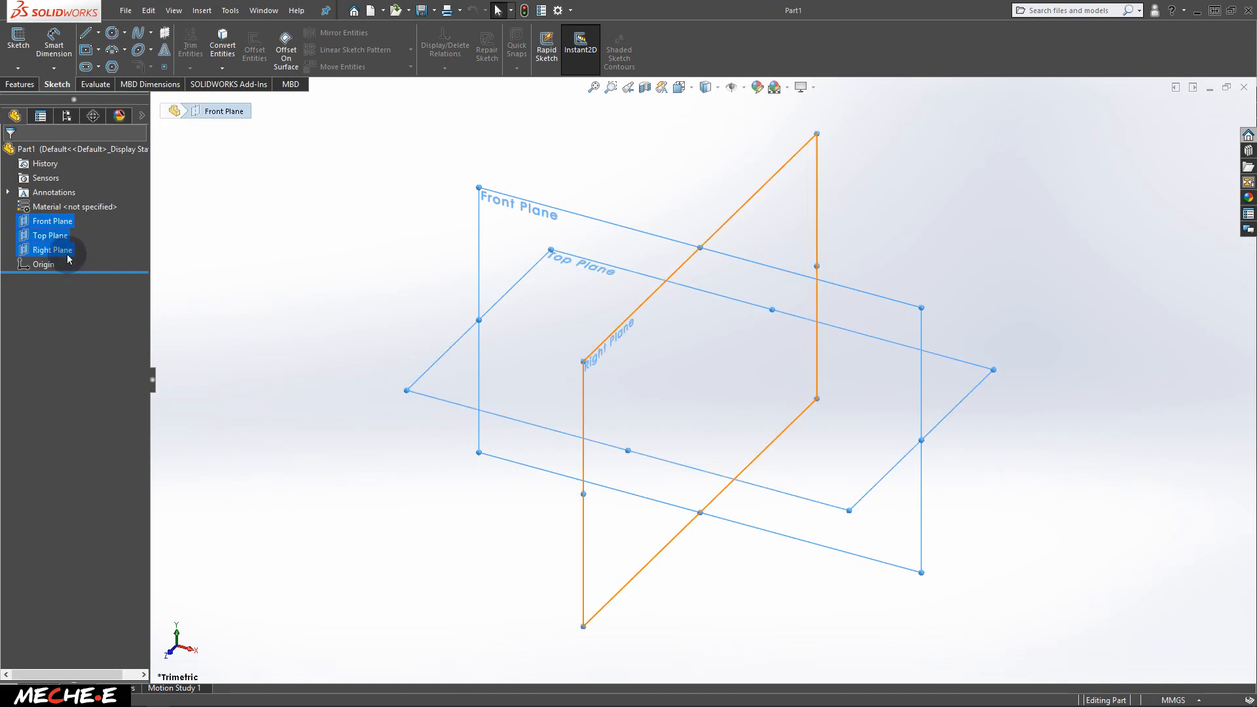
right_click(69, 258)
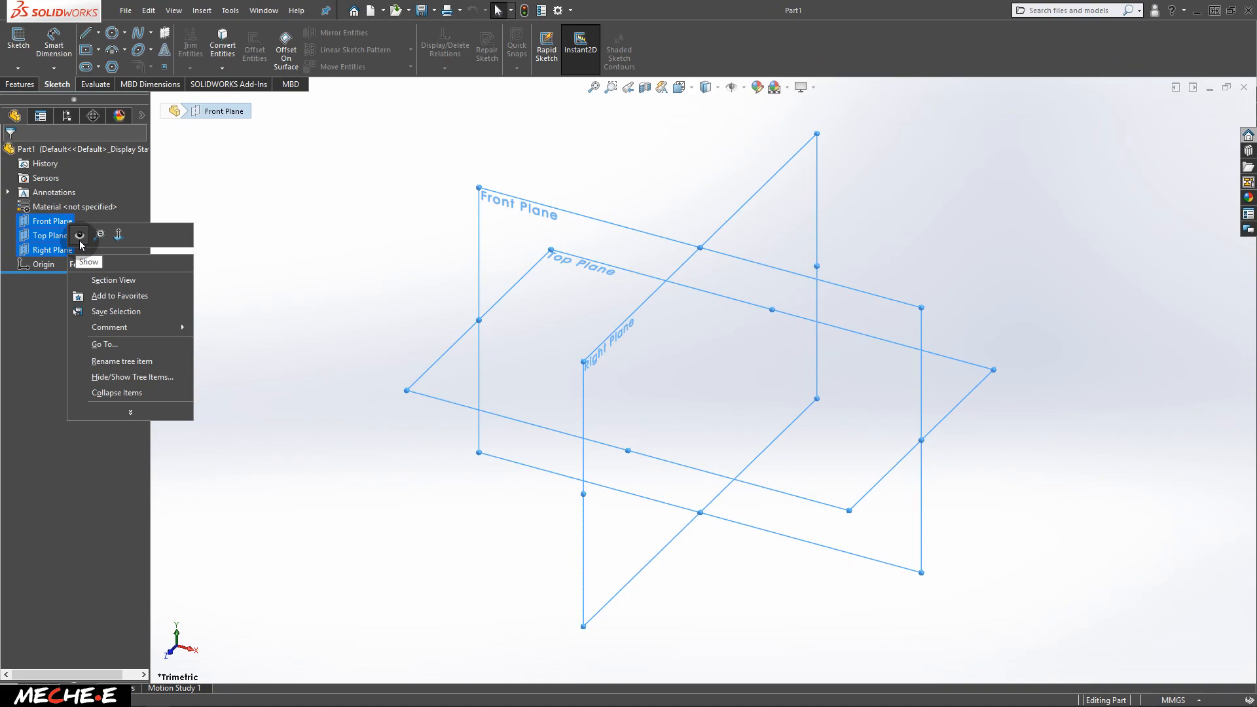
click(80, 236)
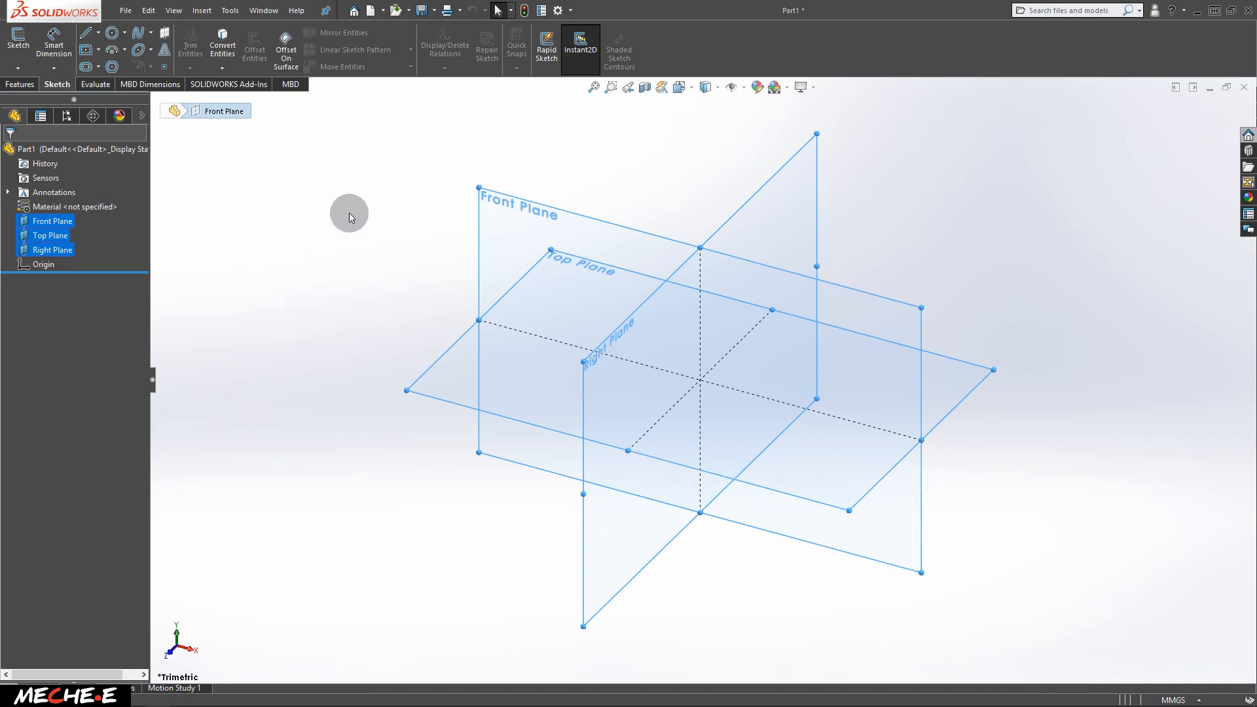
click(316, 256)
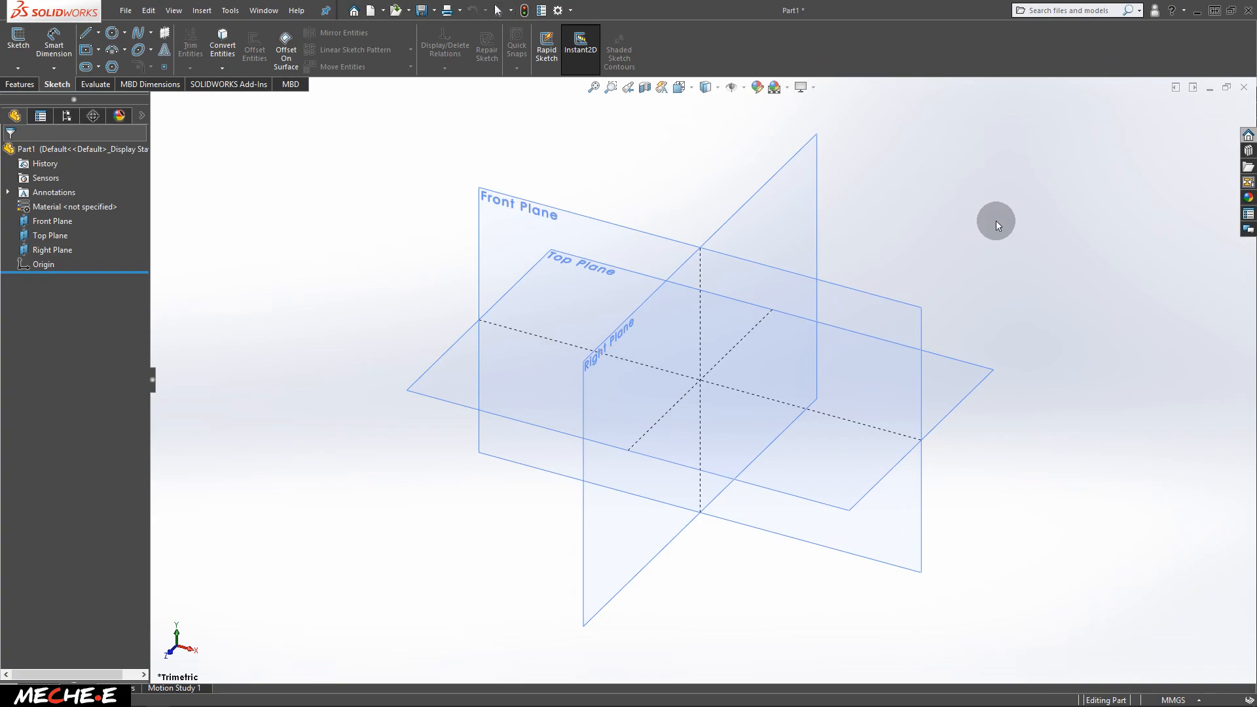
Step: Start a new sketch on the Top Plane
middle_drag(995, 221, 1083, 239)
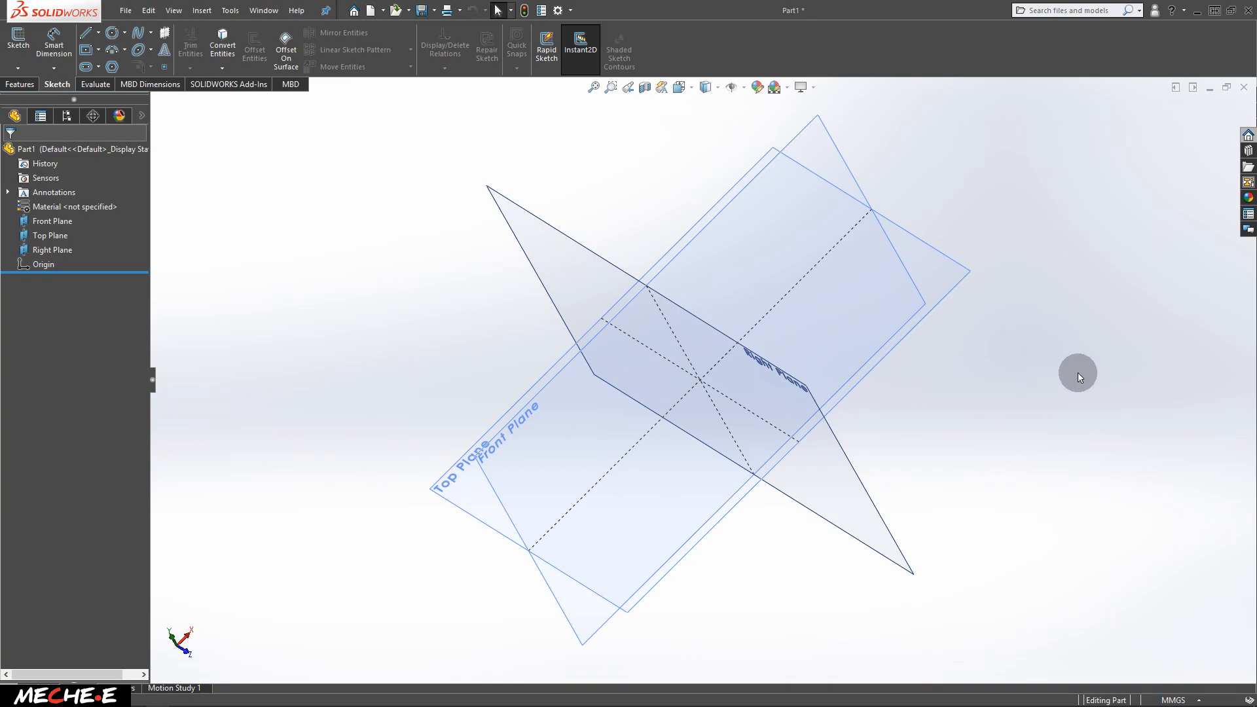
ctrl+middle_drag(1078, 372, 993, 365)
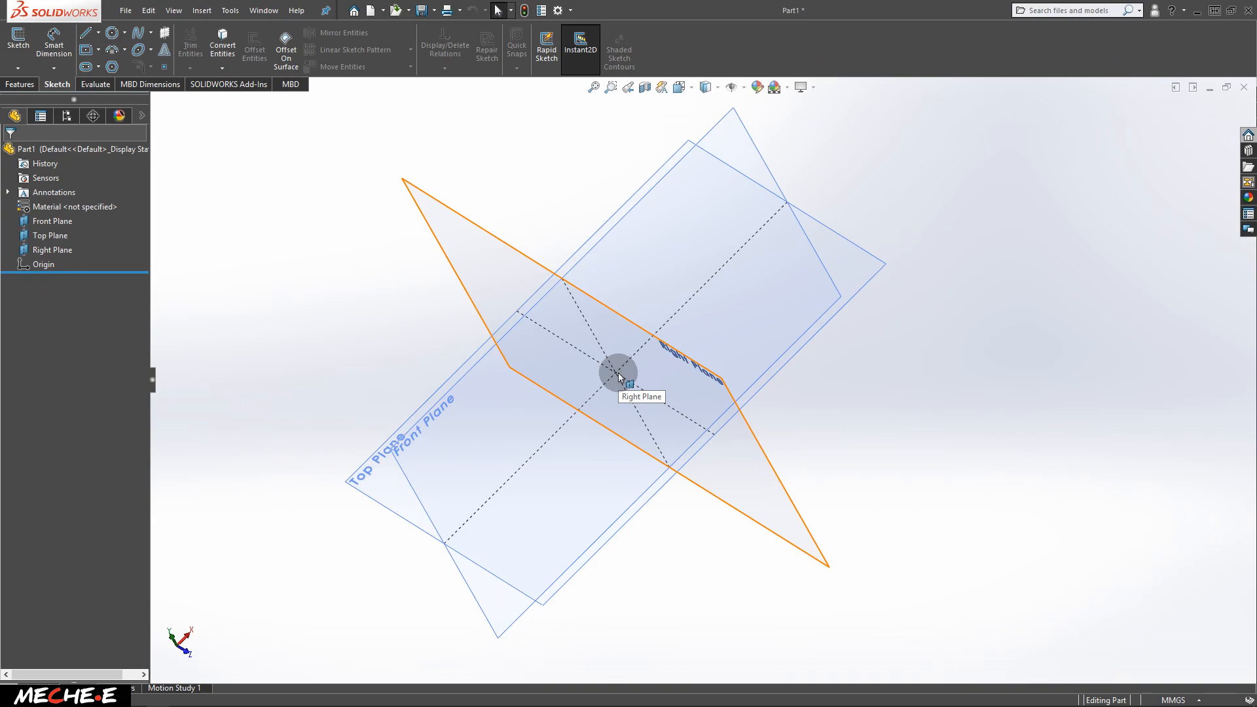
scroll(618, 375, down, 6)
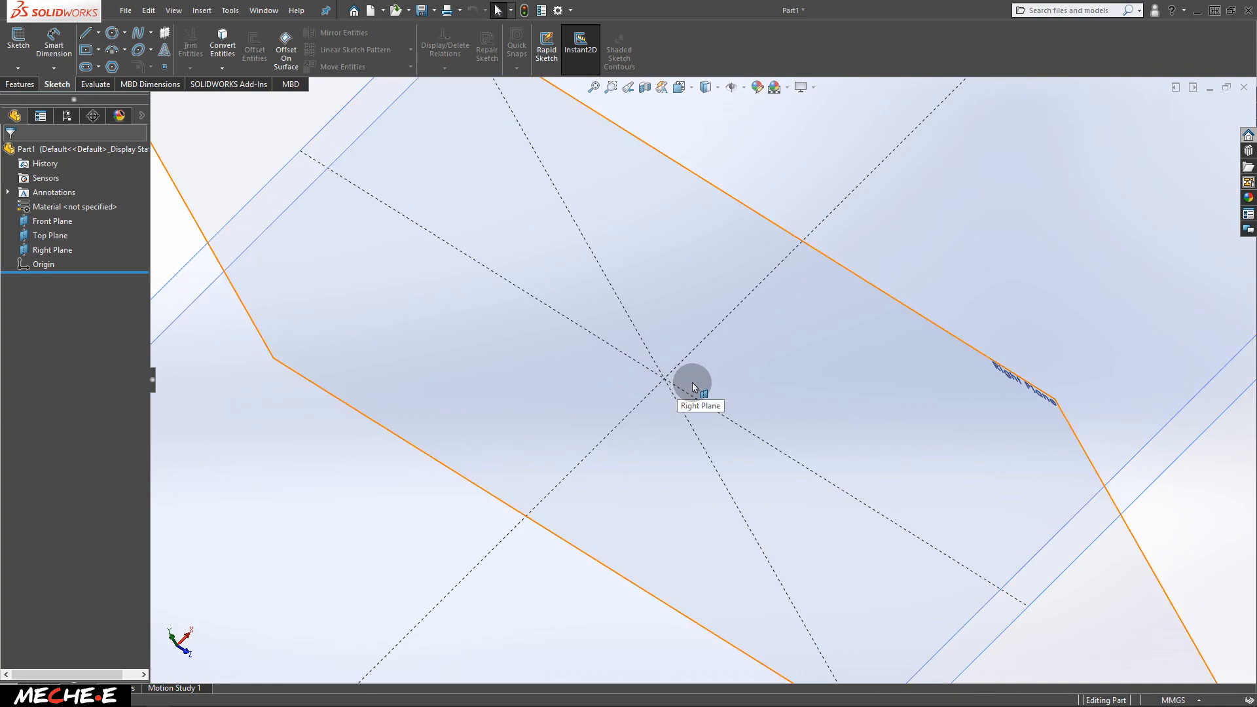
scroll(692, 382, up, 6)
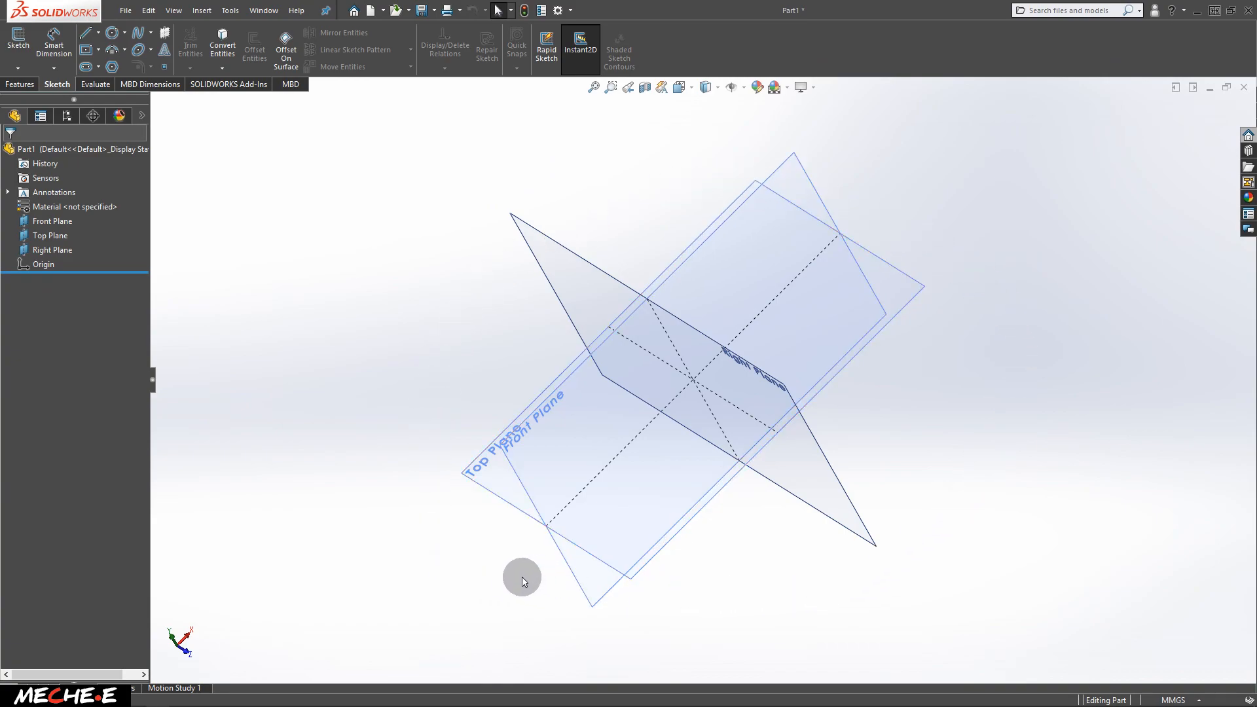
click(493, 492)
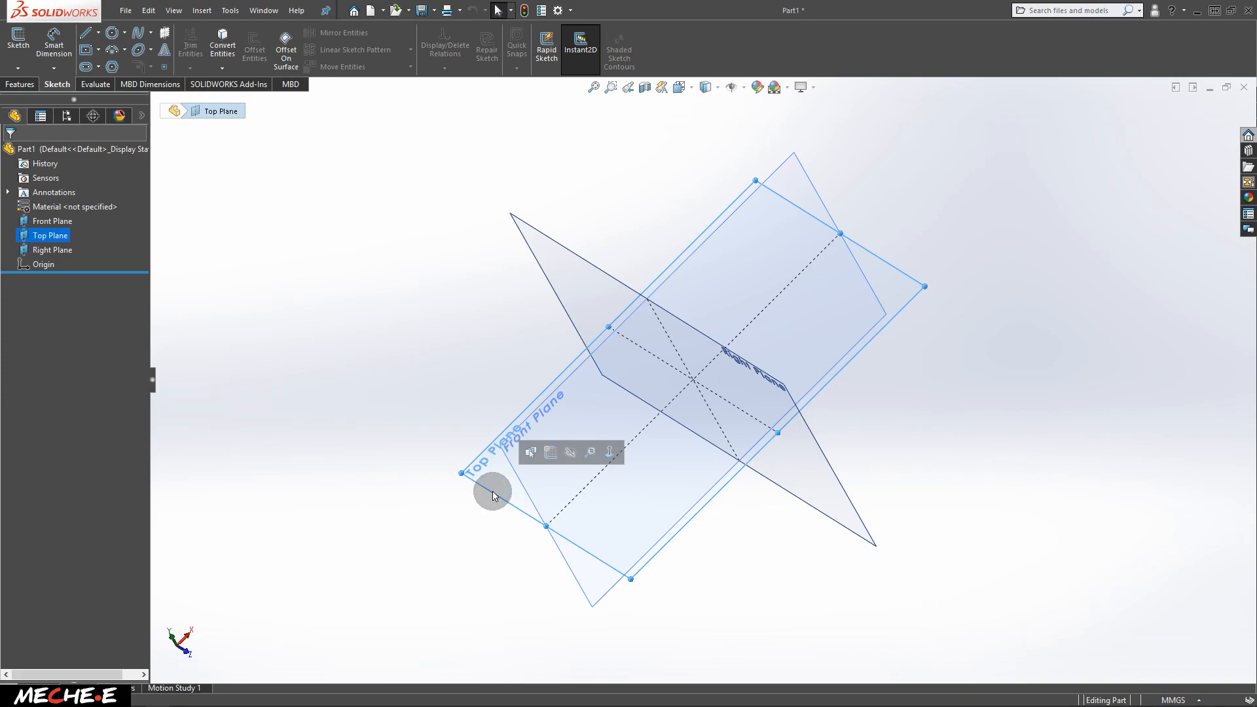
click(18, 40)
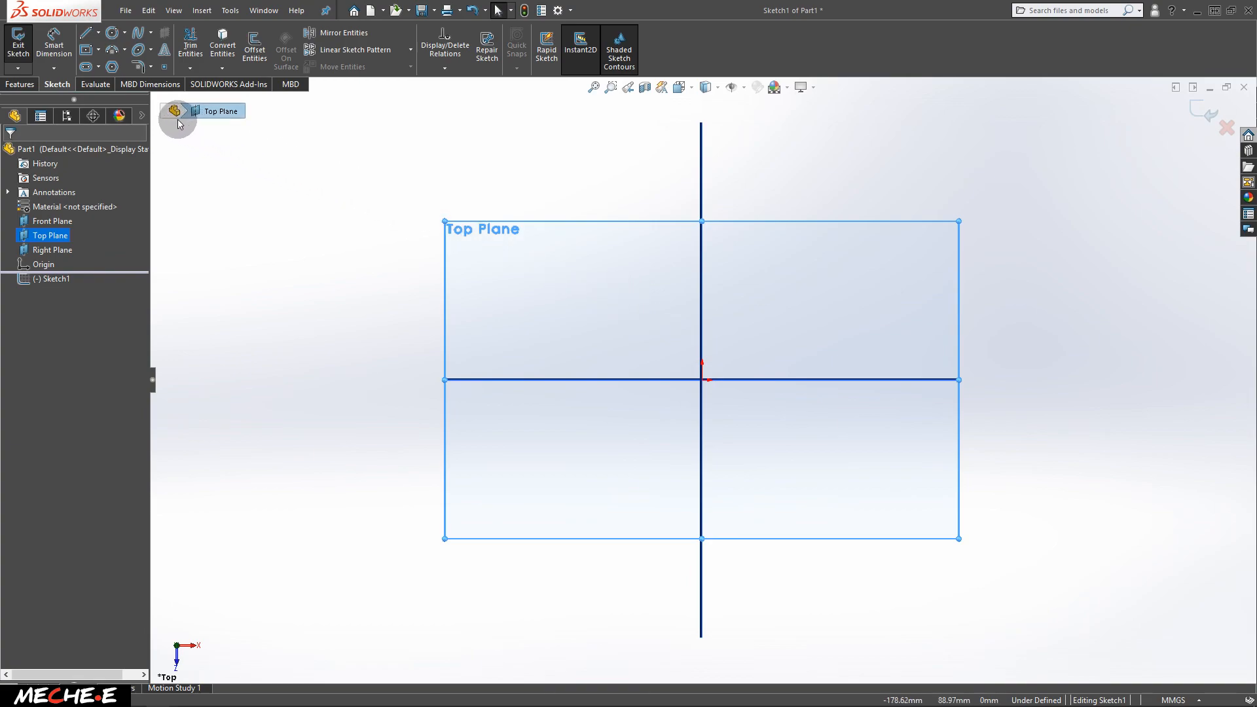
Step: Sketch a vertical line about 73 mm long near the Top Plane's left edge, crossing the horizontal midline
click(86, 34)
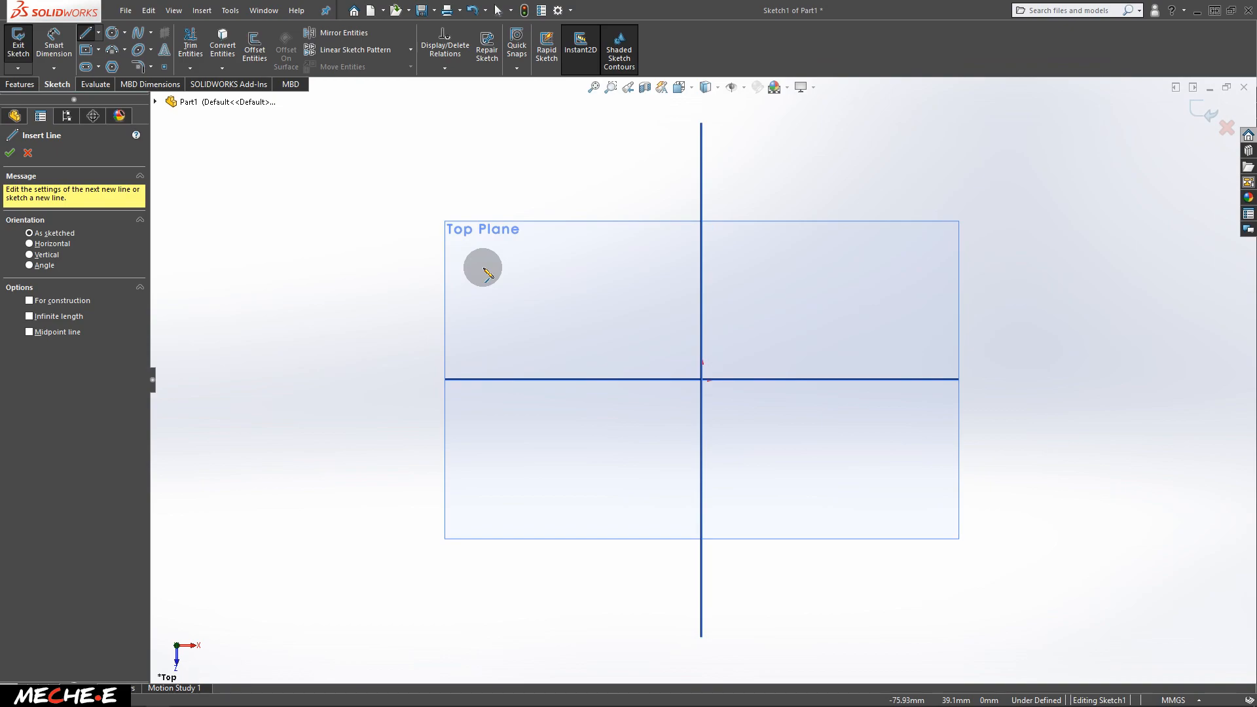
click(483, 268)
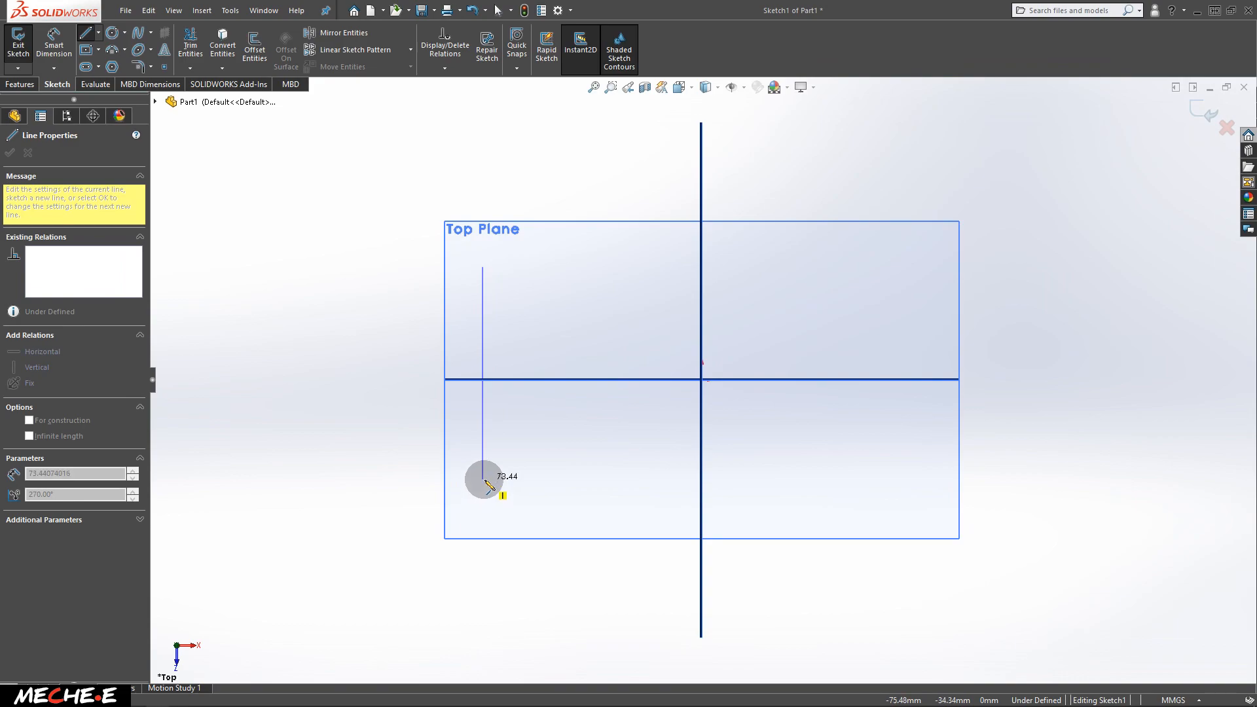
click(483, 479)
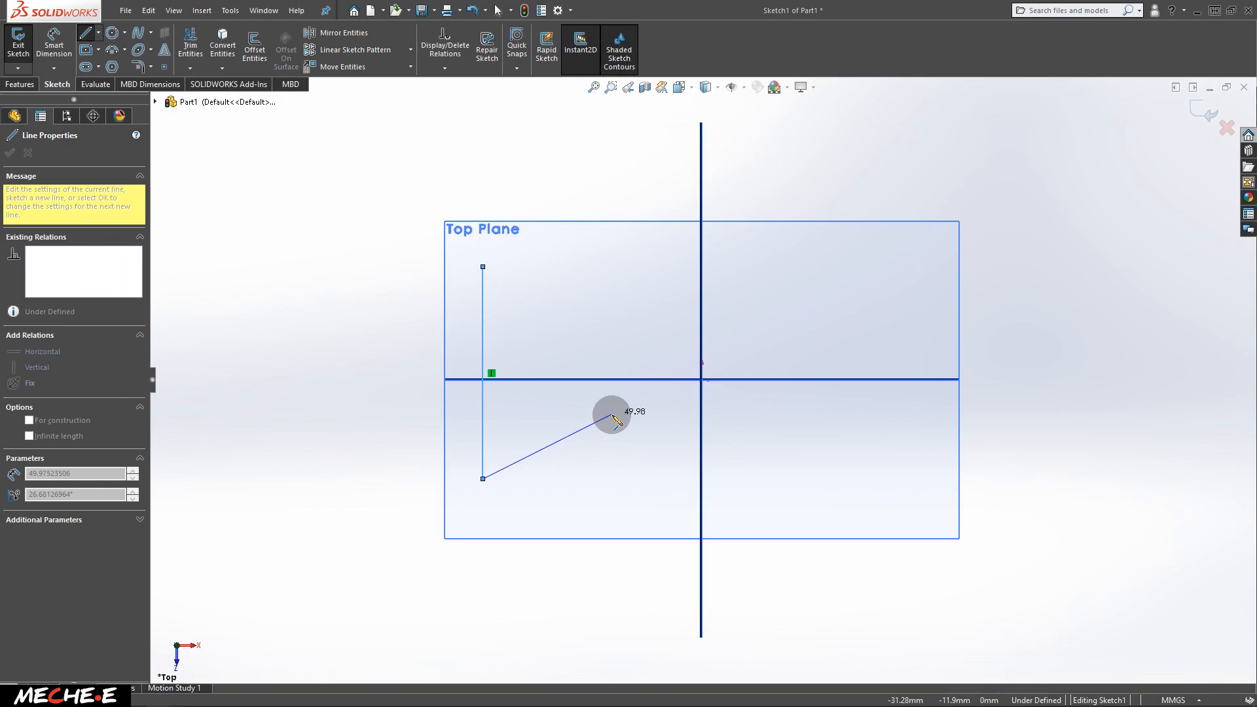
key(Escape)
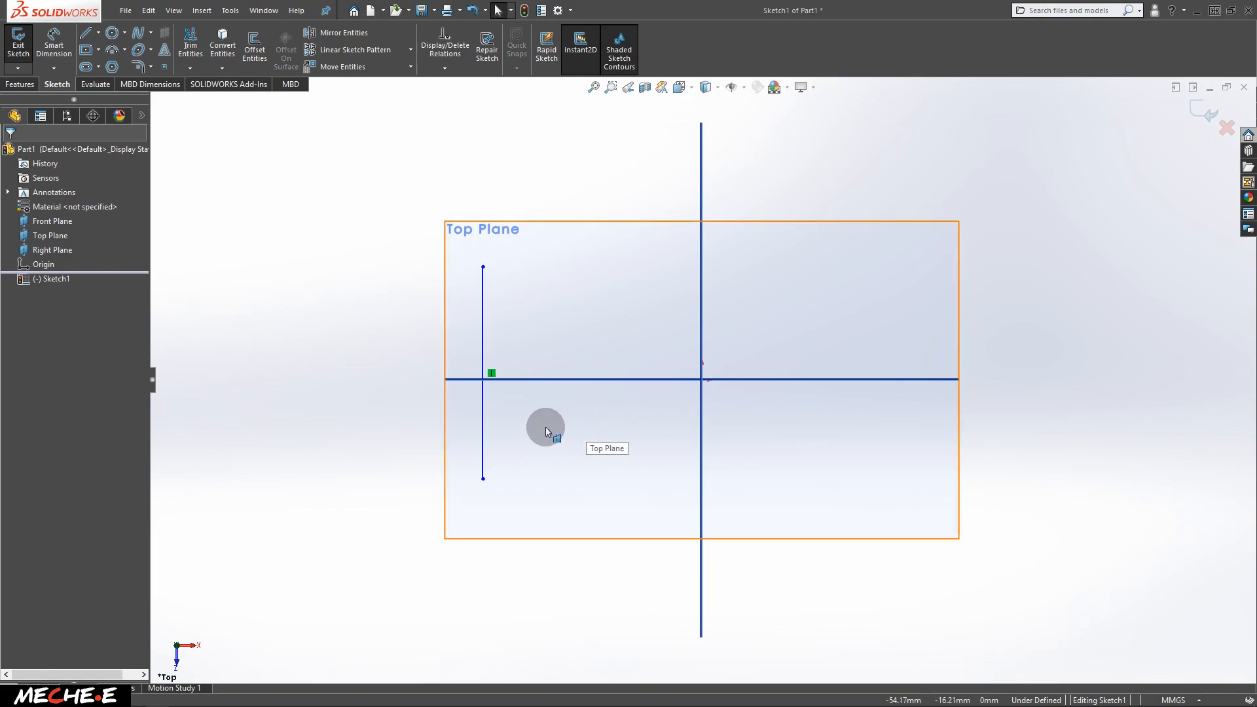
Step: Sketch a center-point circle of about 22 mm radius between the upper part of the vertical line and the origin
click(127, 37)
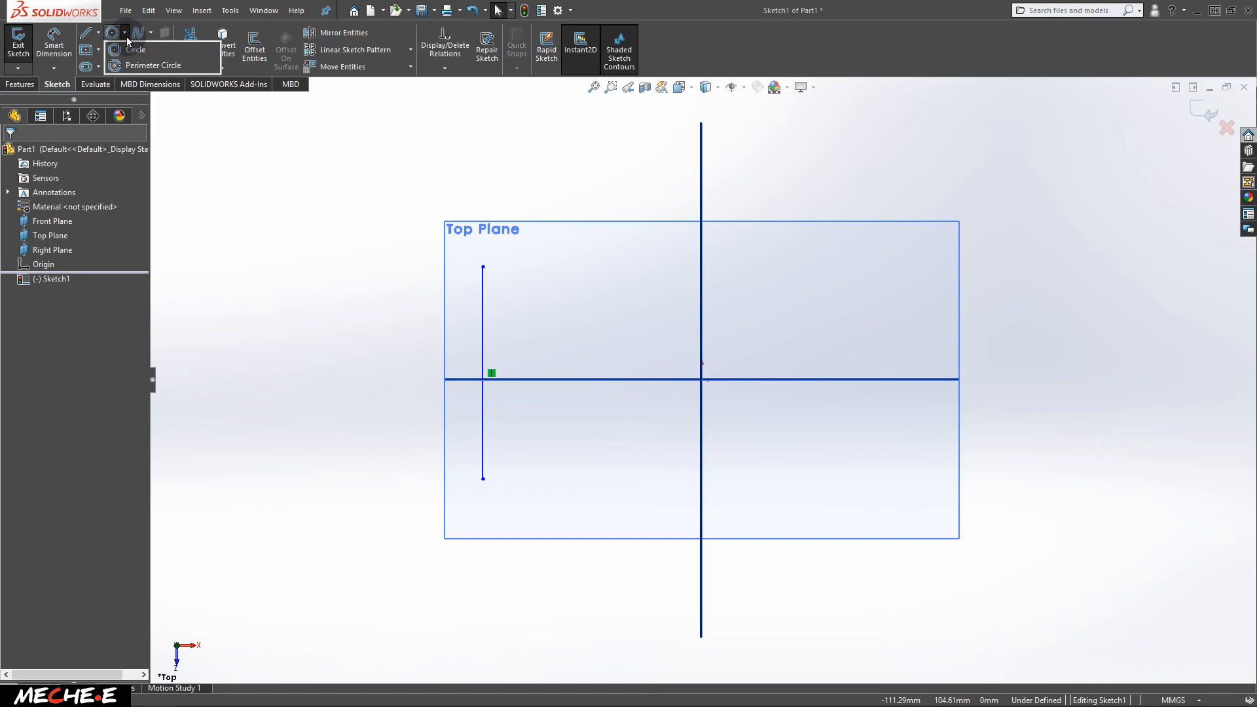
click(166, 53)
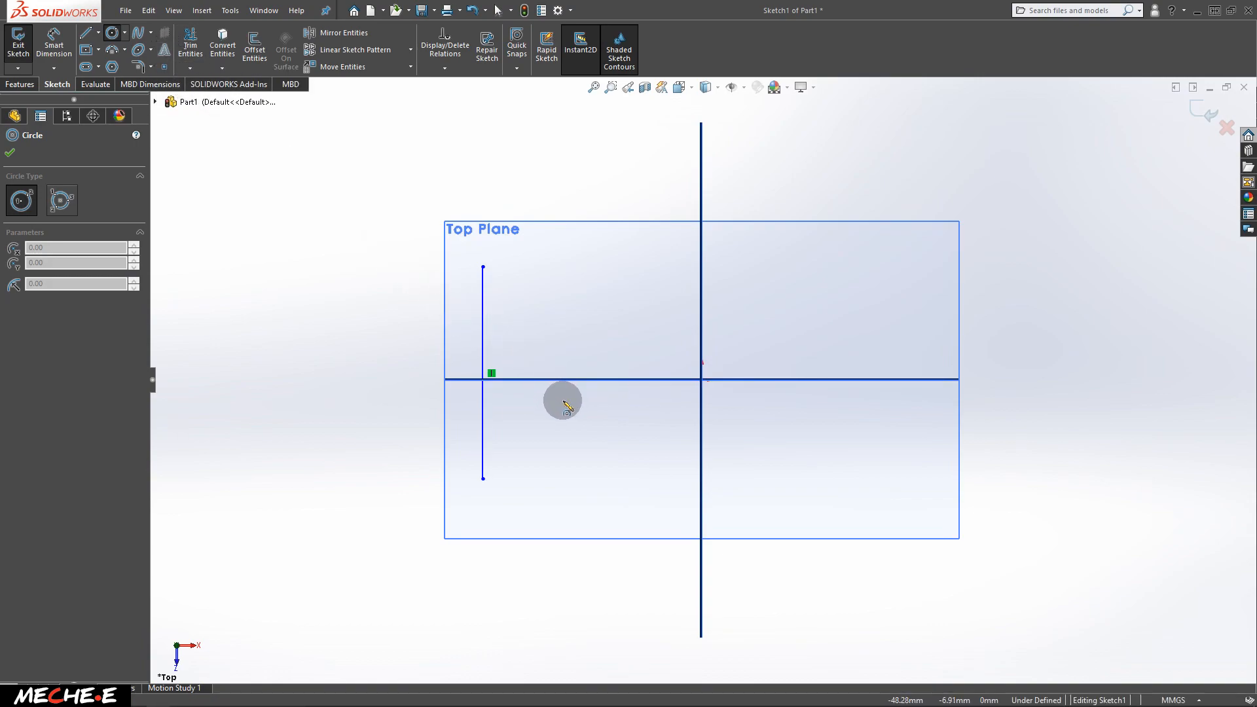
click(572, 290)
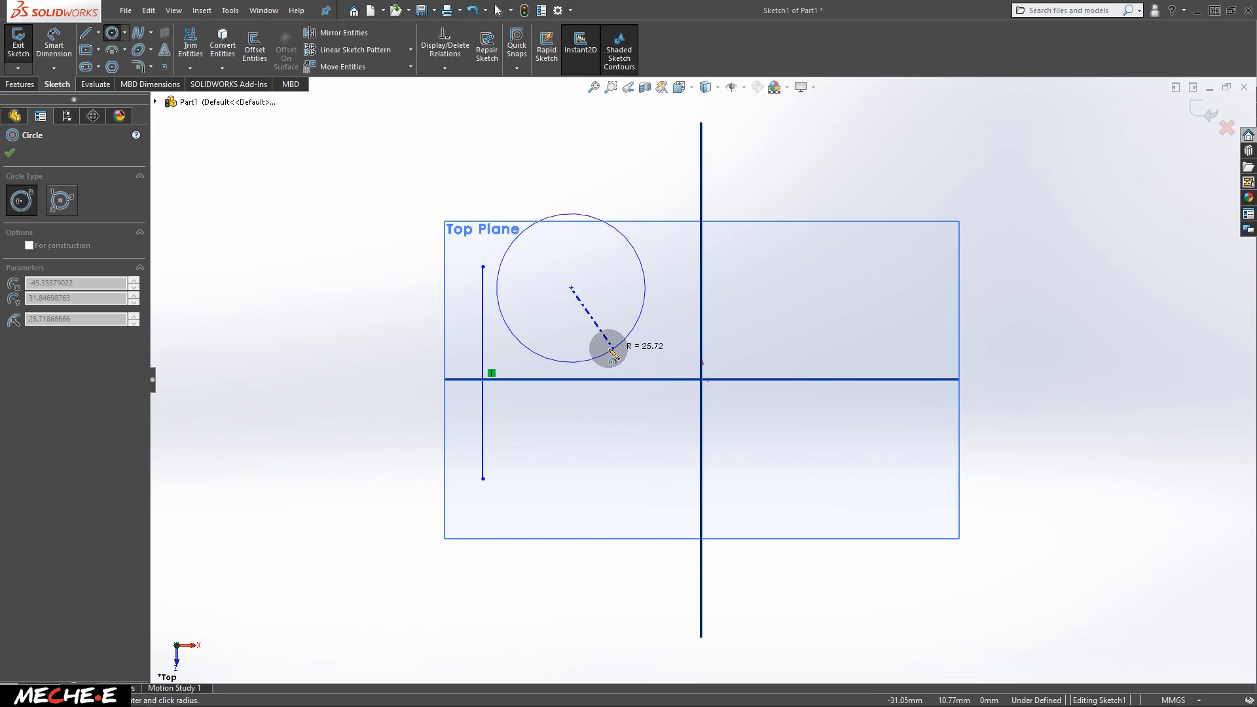
click(572, 354)
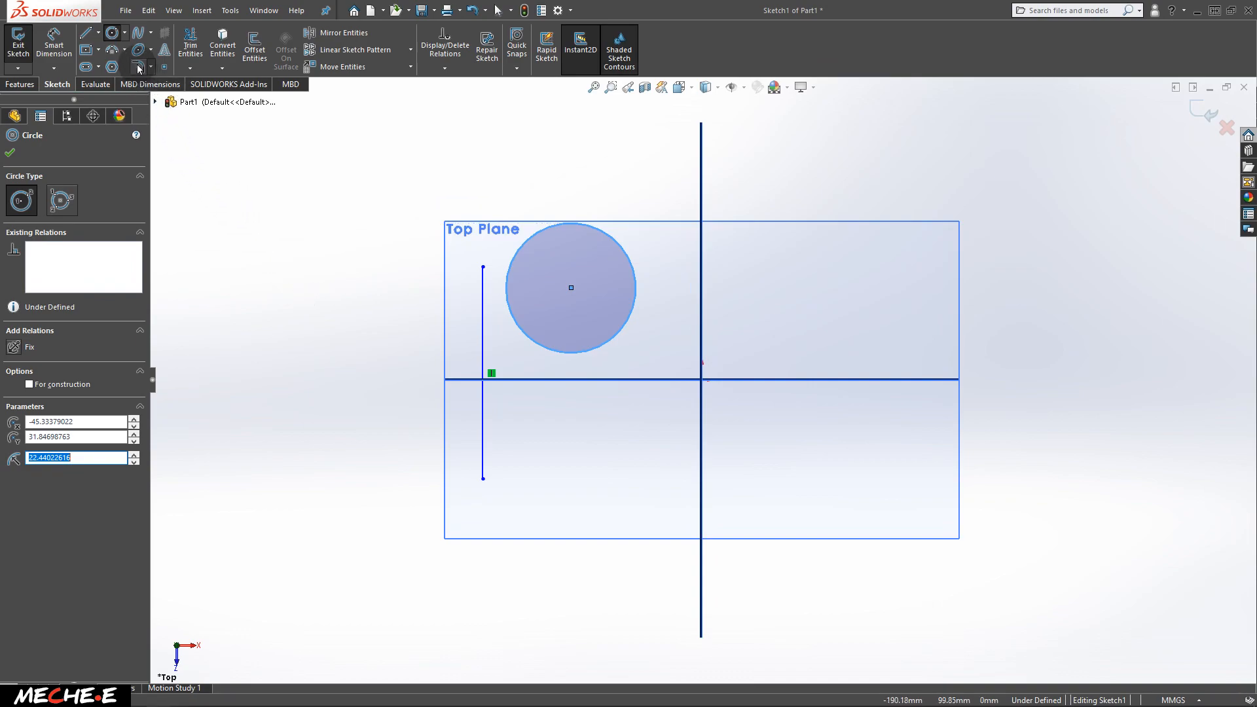
Step: Sketch a three-point perimeter circle of about 22 mm radius directly below the first circle
click(125, 36)
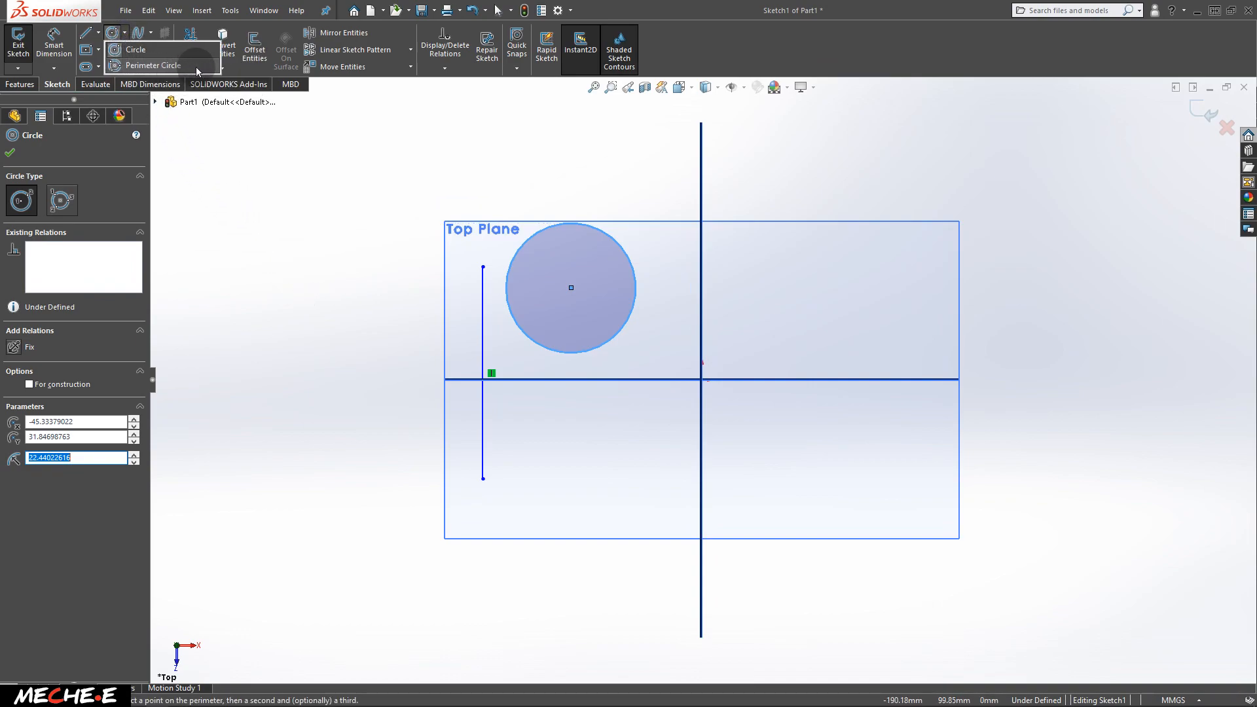
click(197, 67)
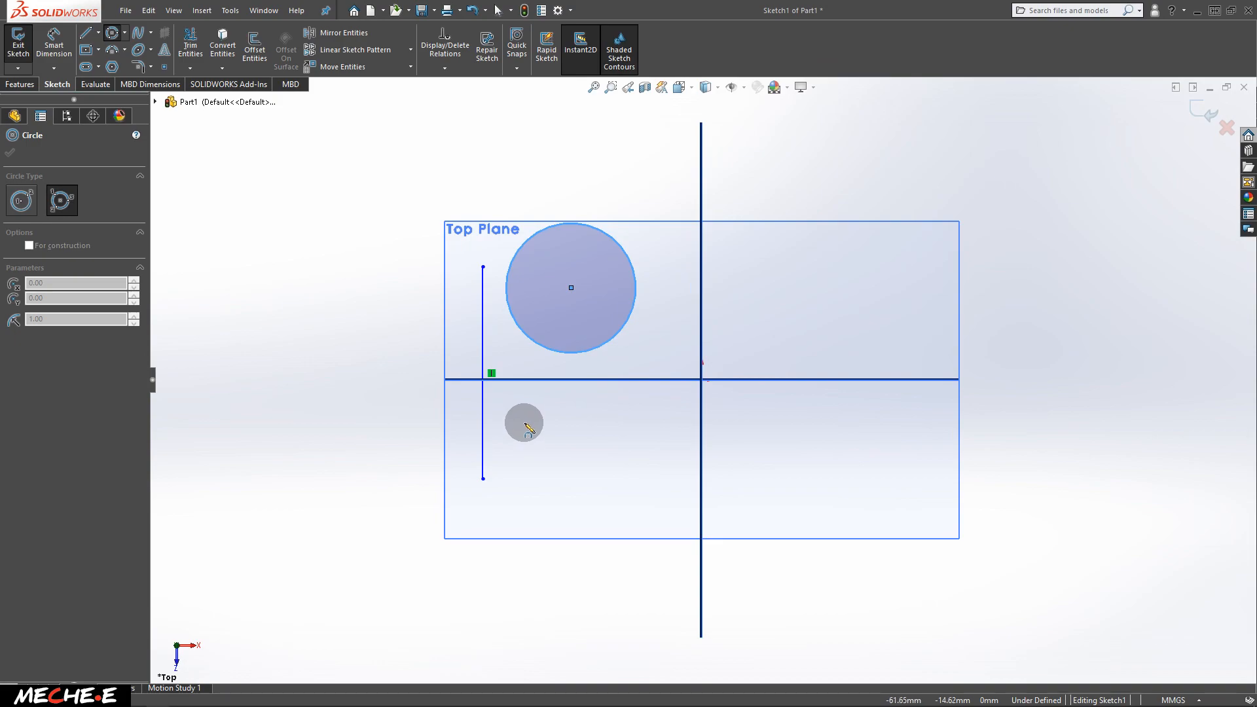
click(519, 416)
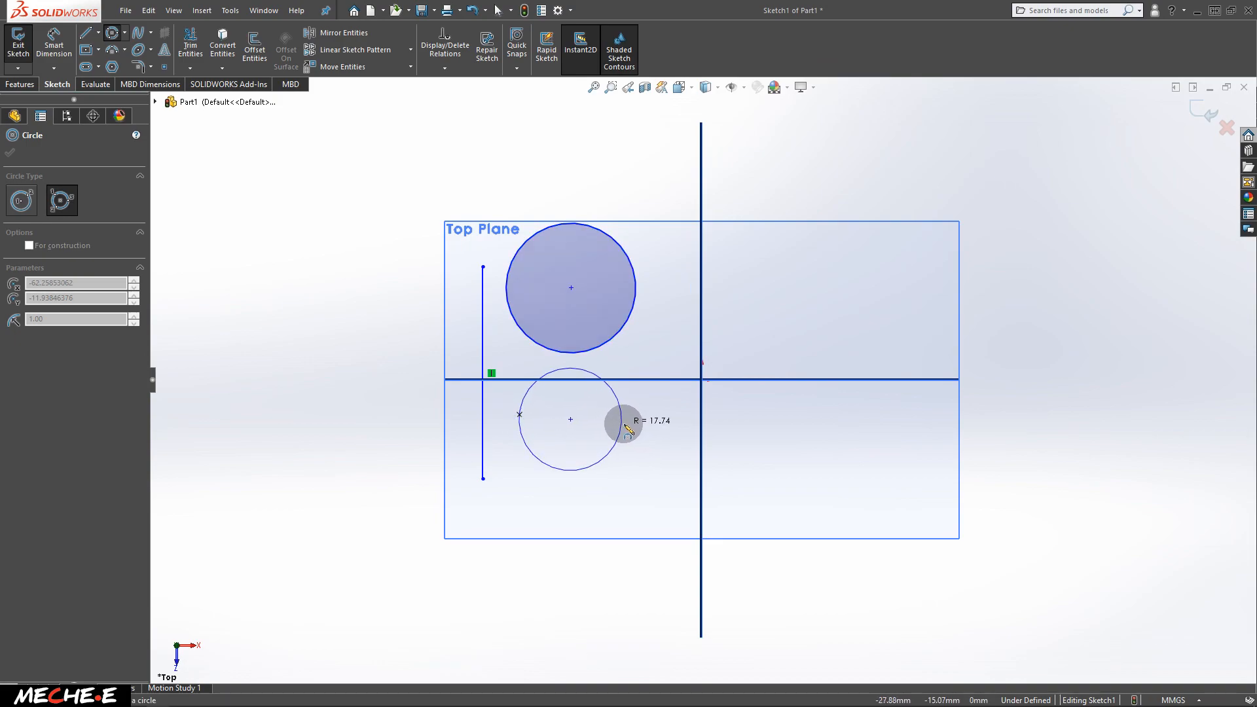
click(626, 423)
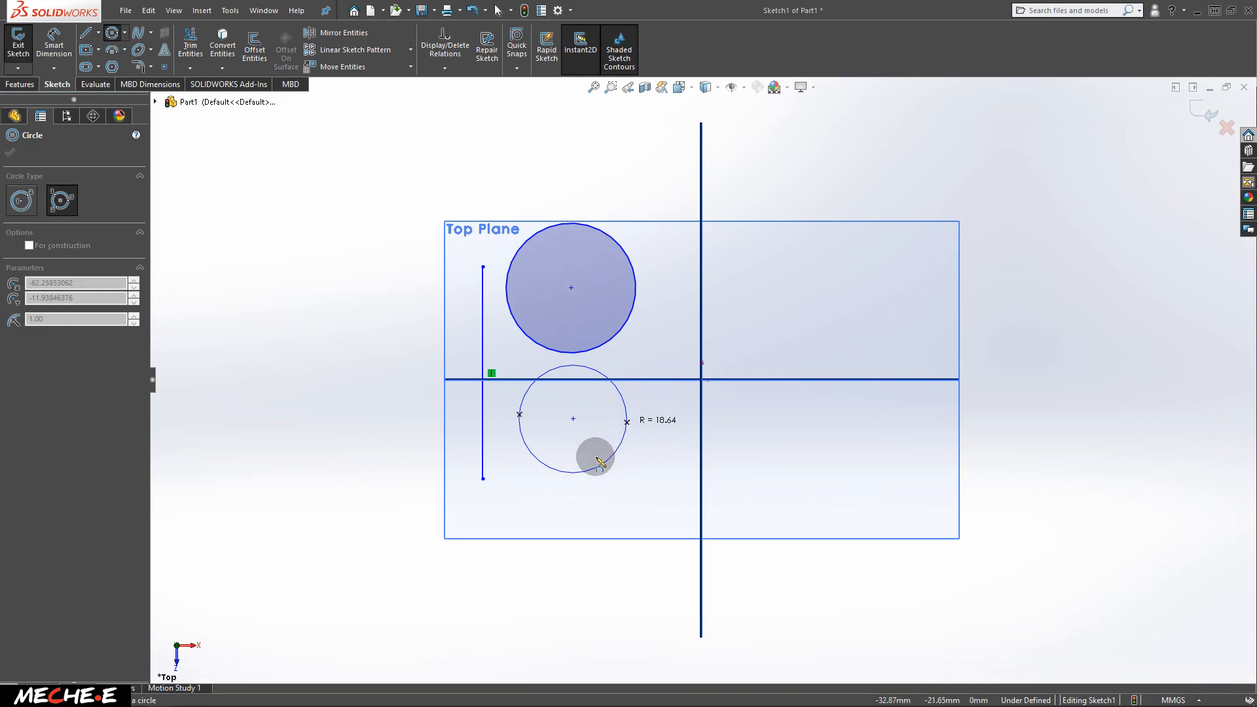
click(573, 517)
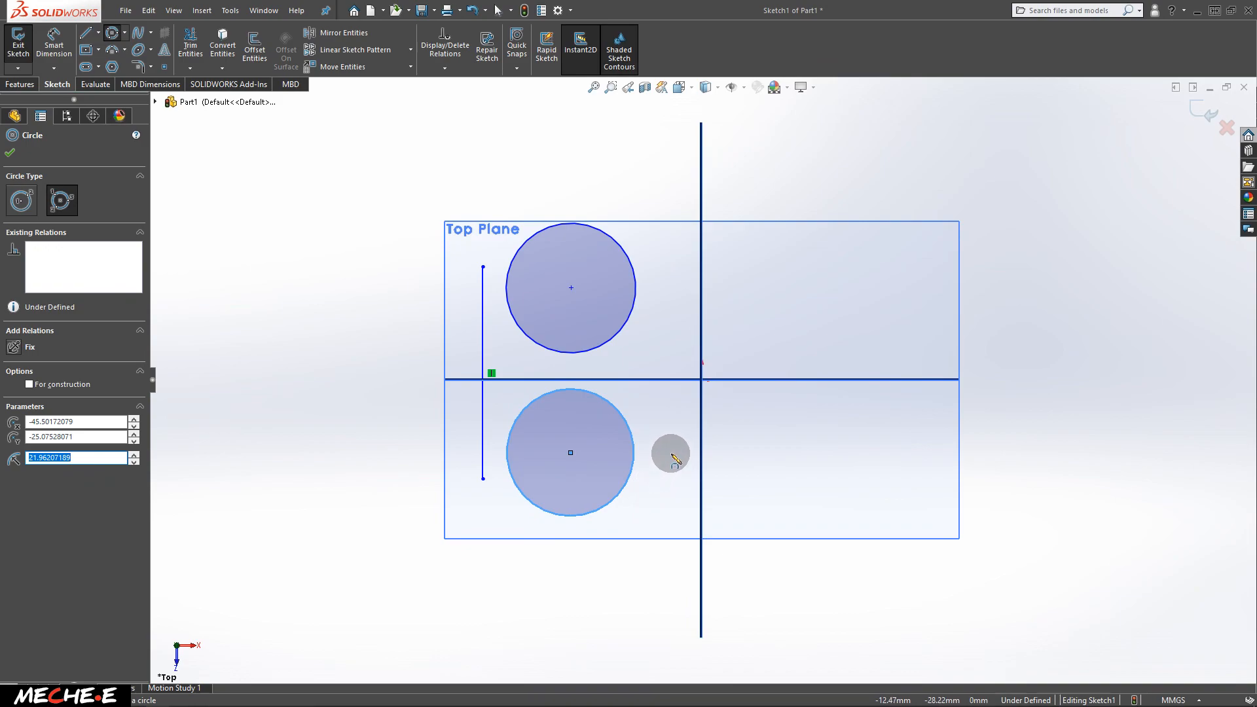
click(99, 33)
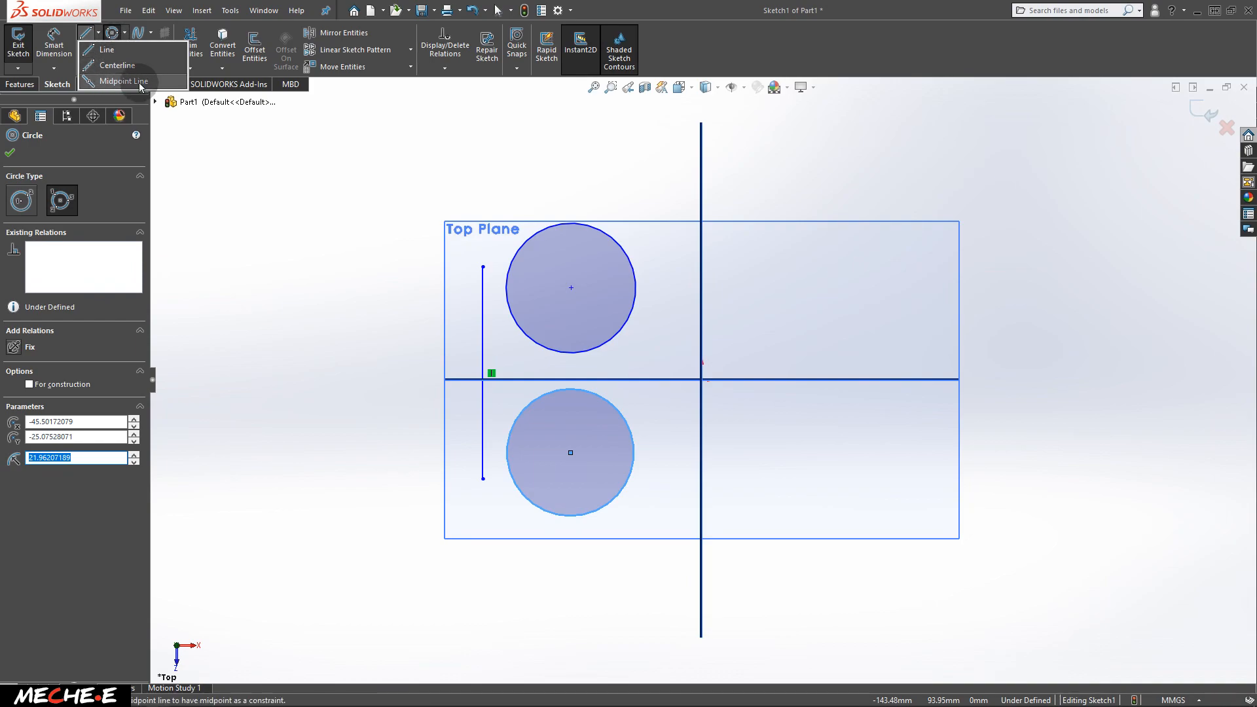
click(217, 142)
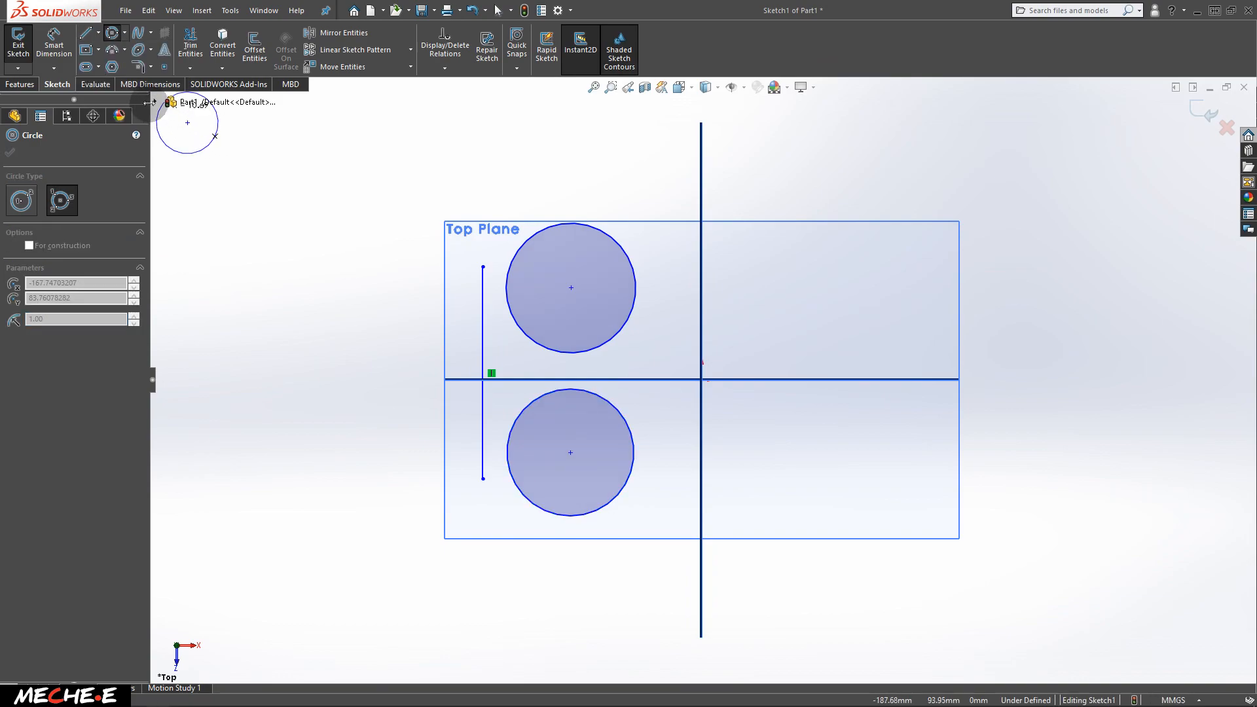
key(Escape)
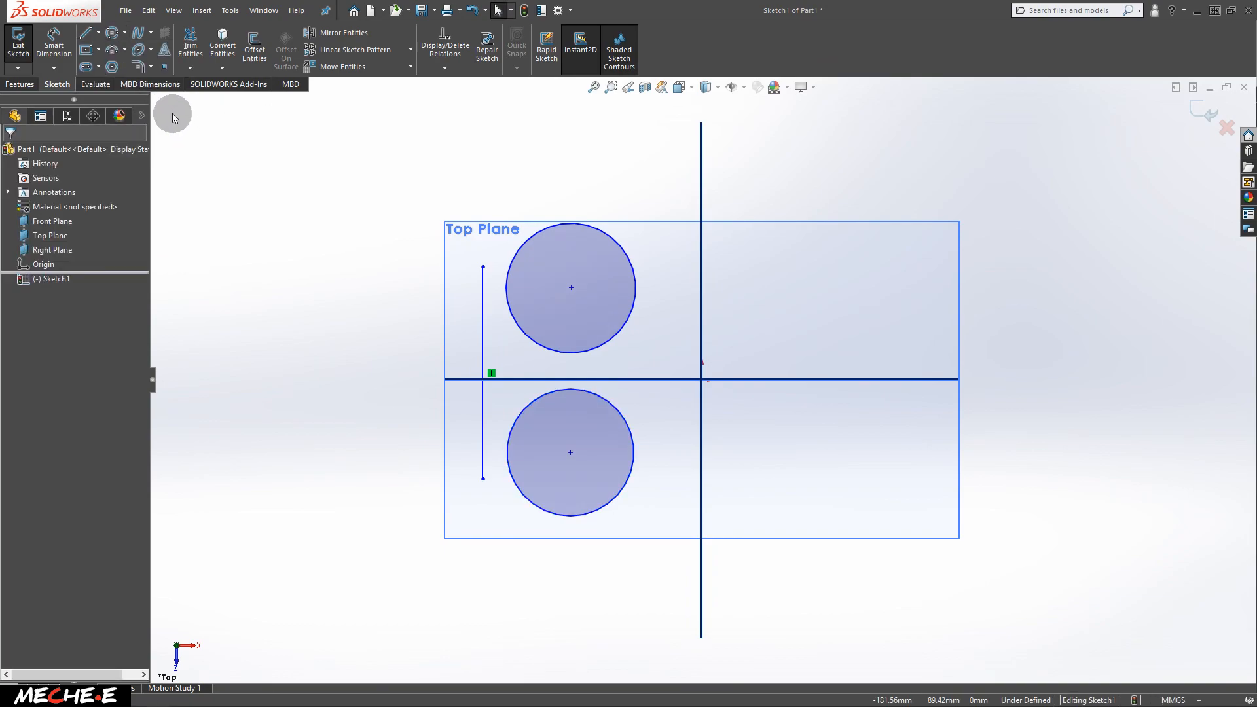
Step: Sketch a center rectangle about 65 by 39 mm in the Top Plane's upper-right quadrant
click(99, 50)
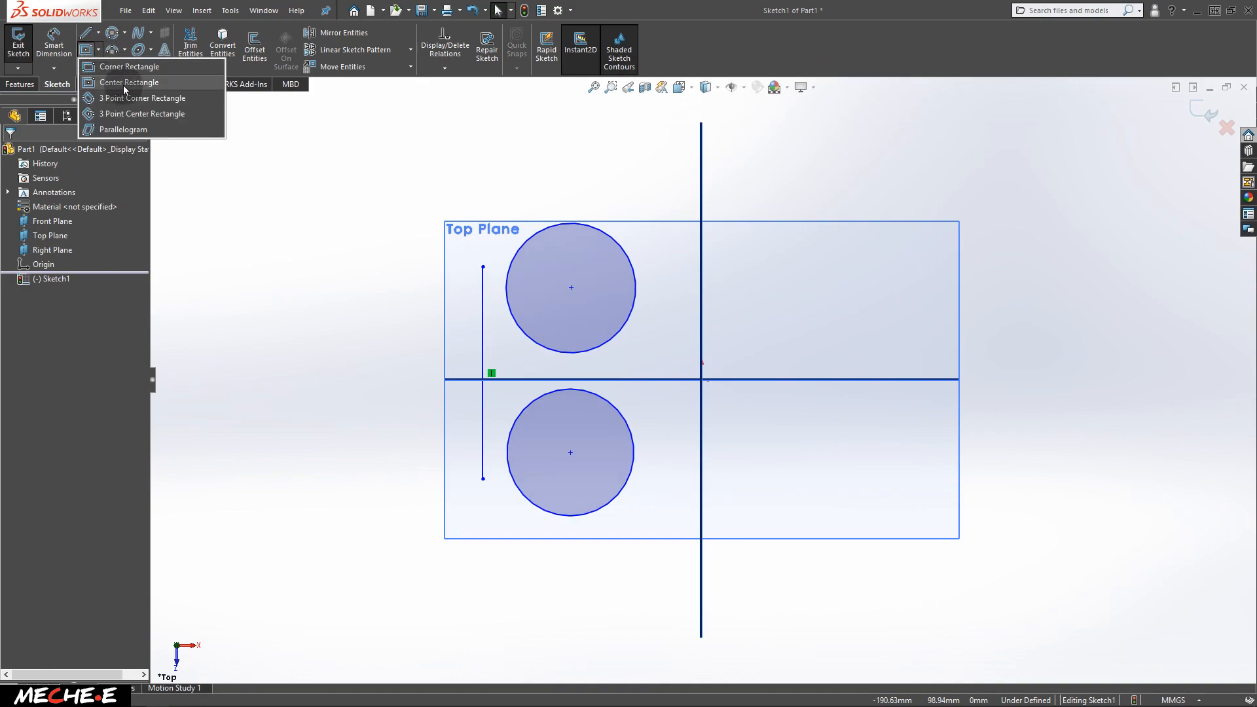
click(154, 87)
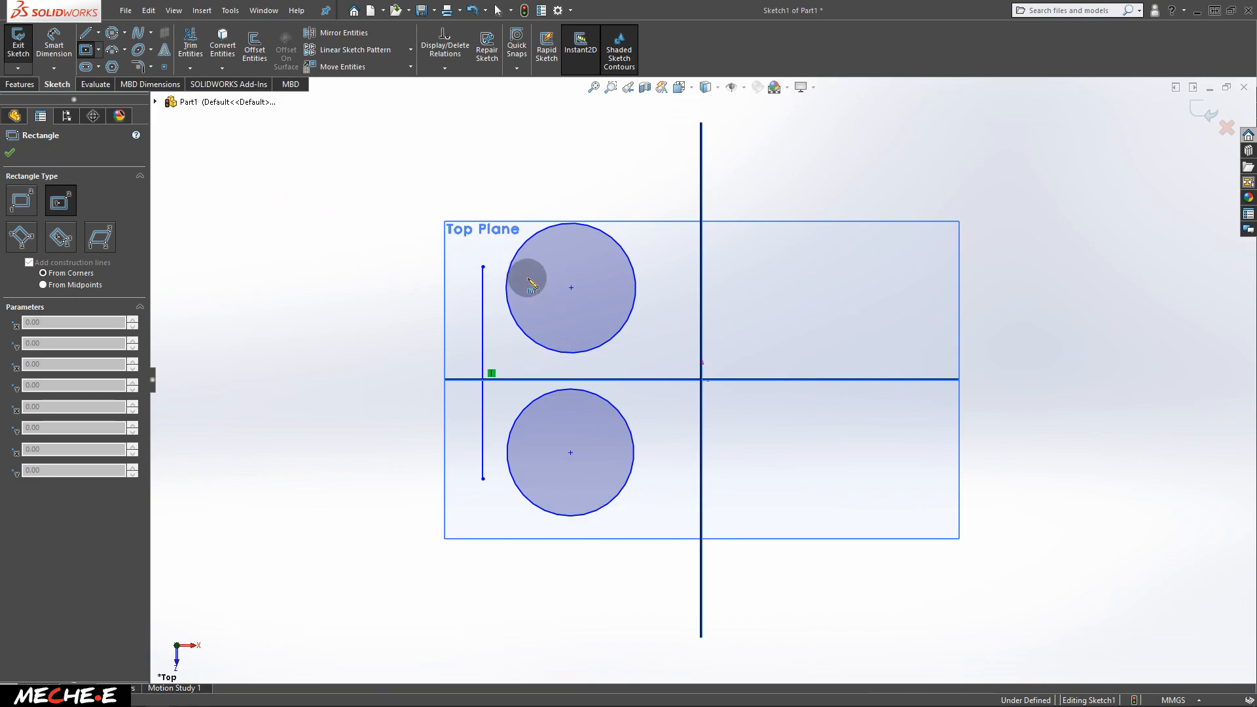
drag(815, 308, 909, 251)
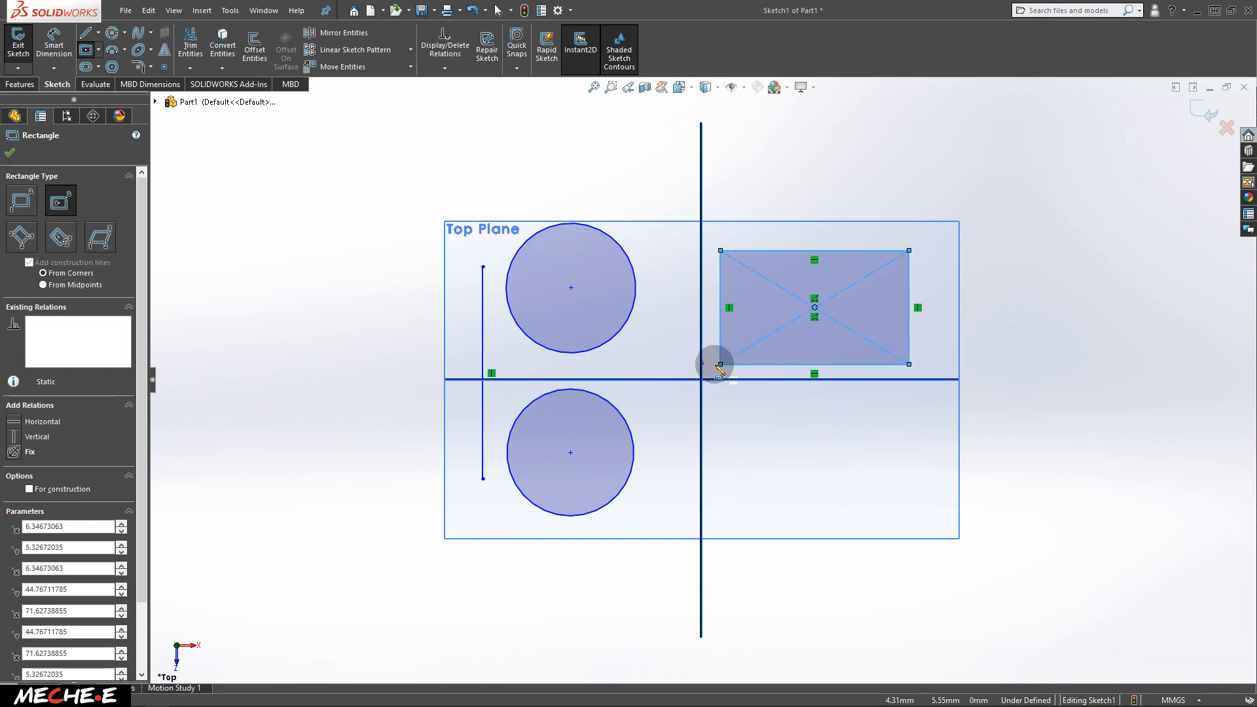
Step: Sketch a 3-sided polygon centered below the rectangle, using an inscribed circle about 43 mm in diameter
click(112, 66)
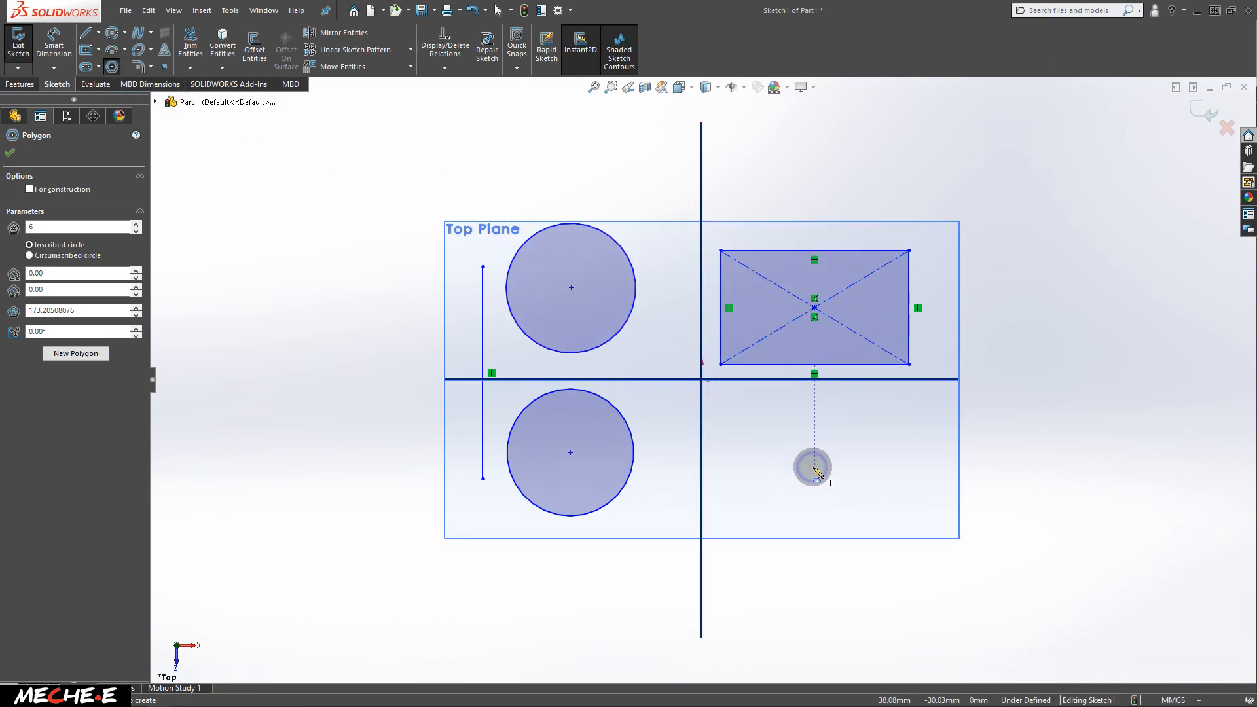
click(814, 467)
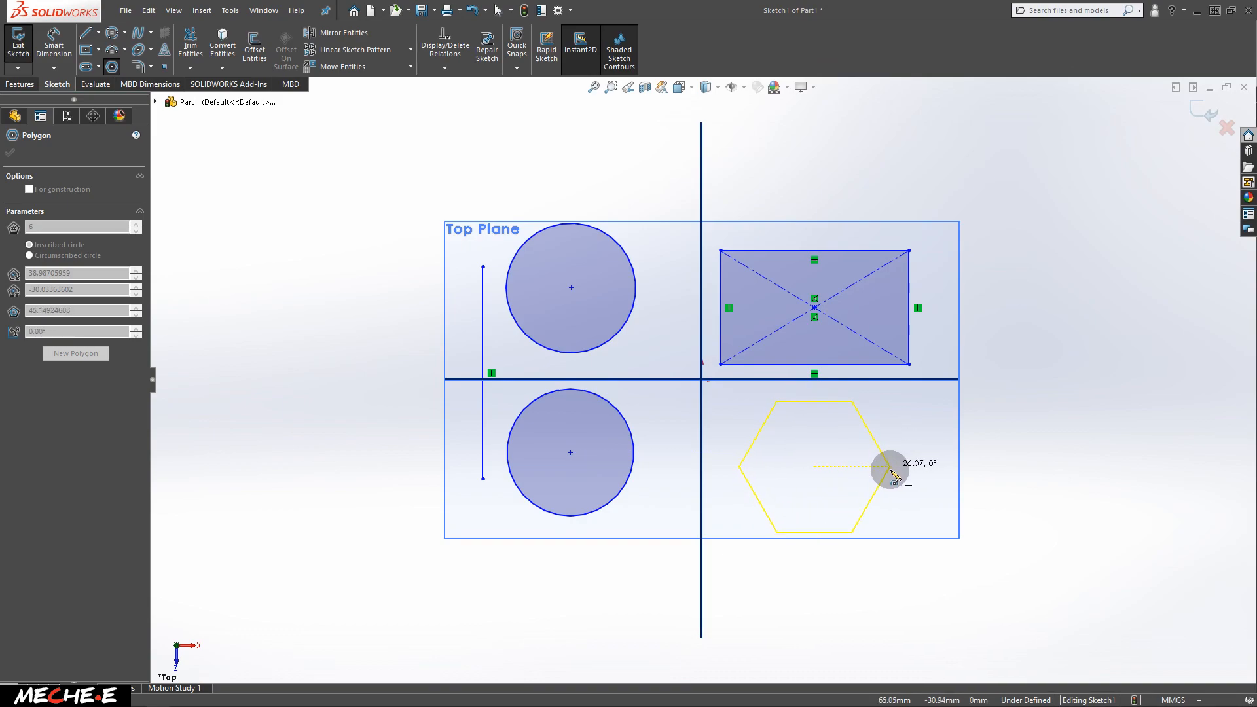
click(886, 468)
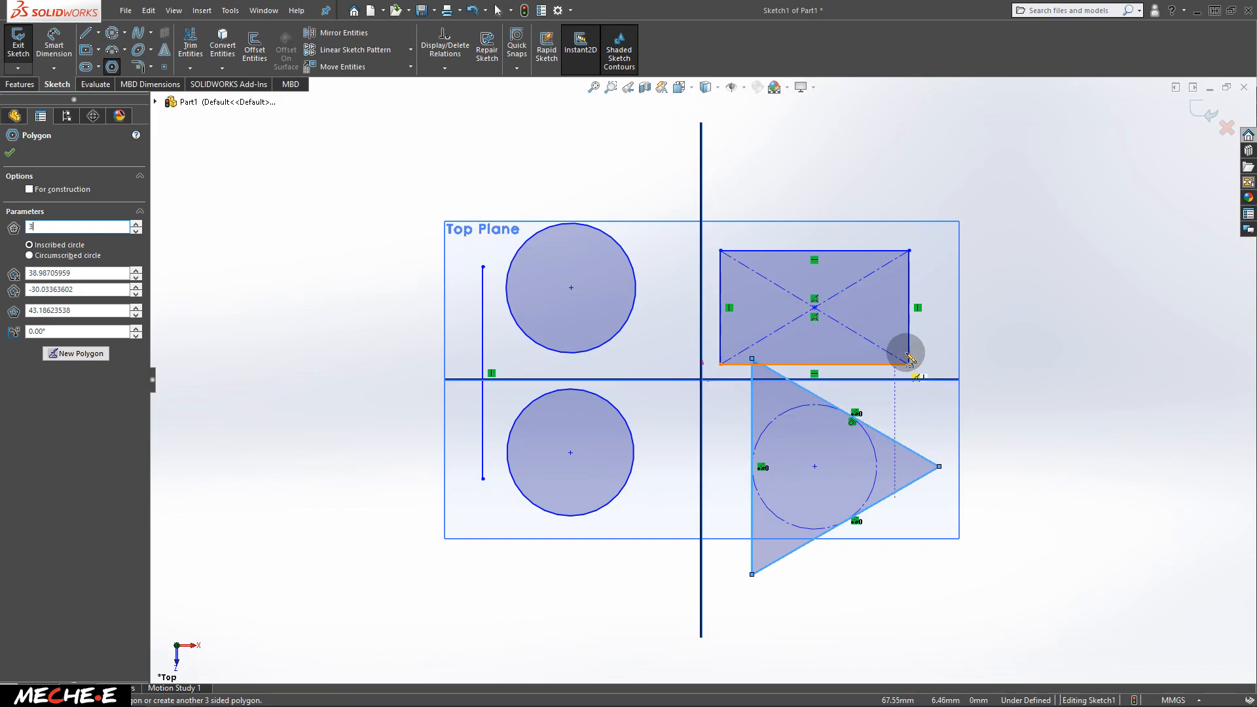
click(11, 155)
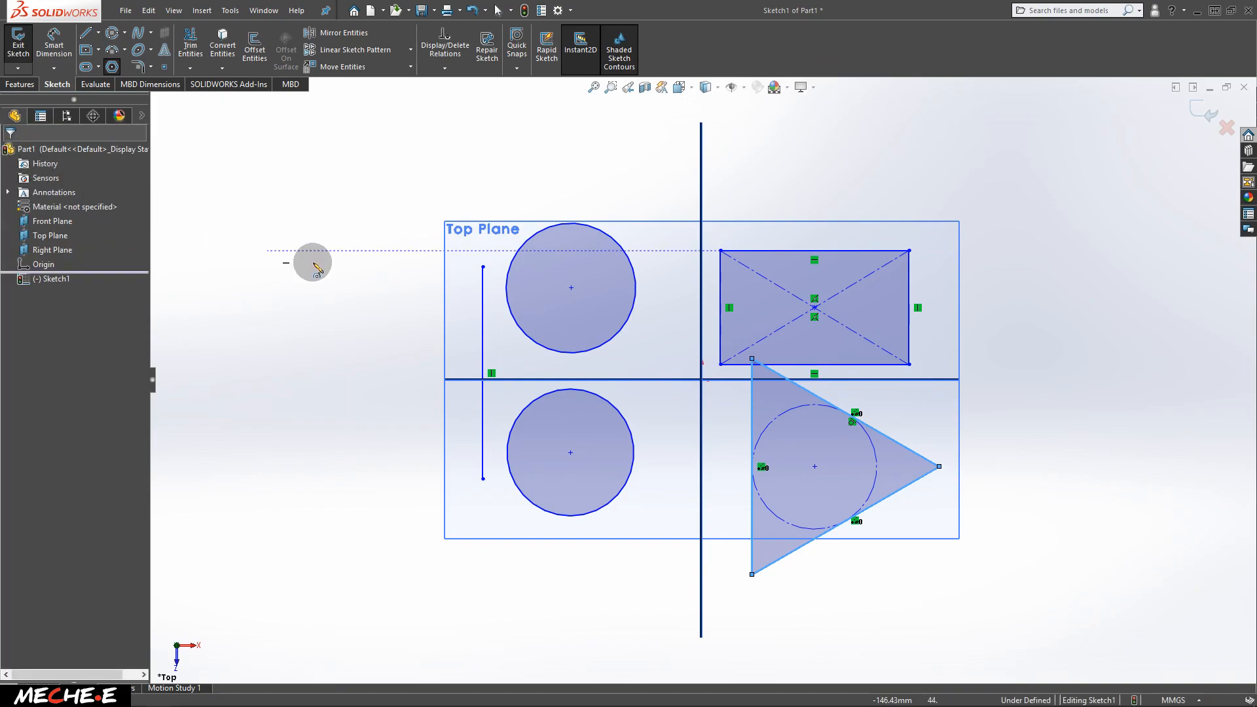